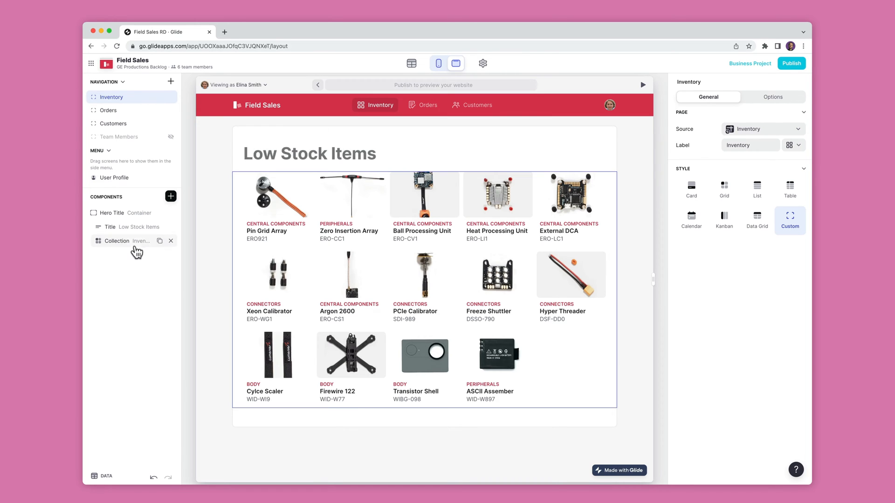
Select the Low Stock Items collection and show its Options panel
left_click(117, 241)
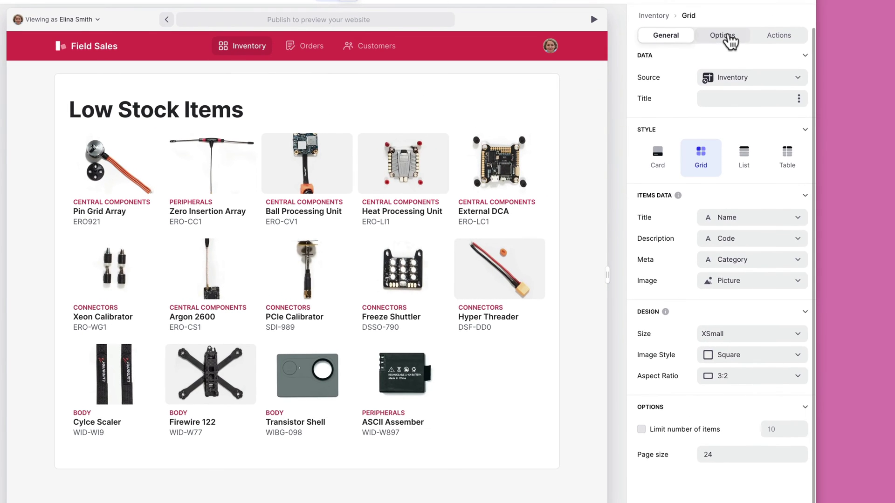
left_click(740, 97)
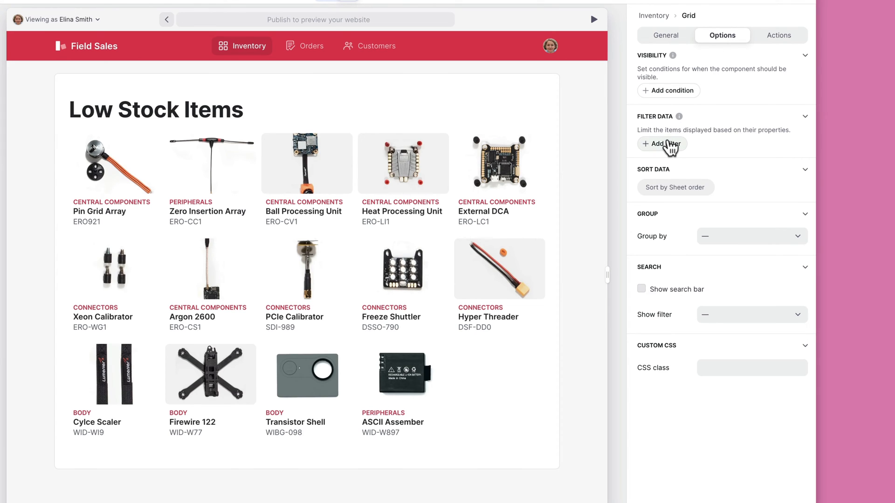
Add a filter on the collection and switch its column from Name to Stock
left_click(670, 145)
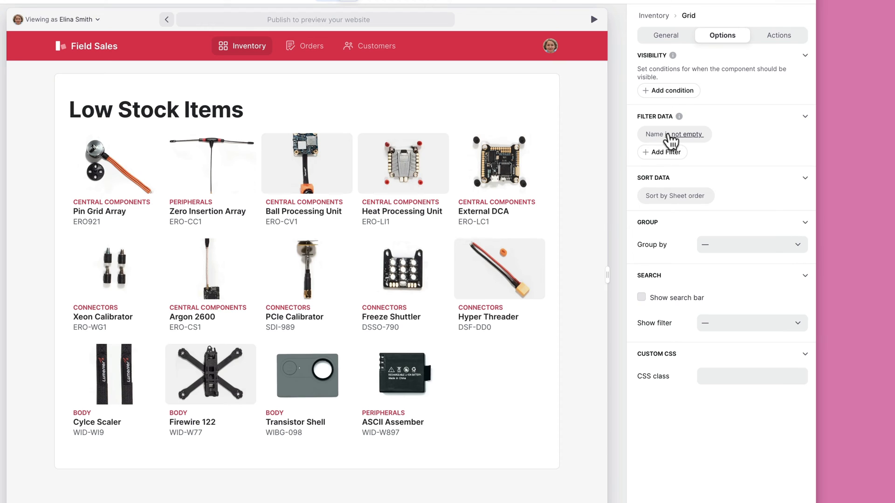
left_click(671, 136)
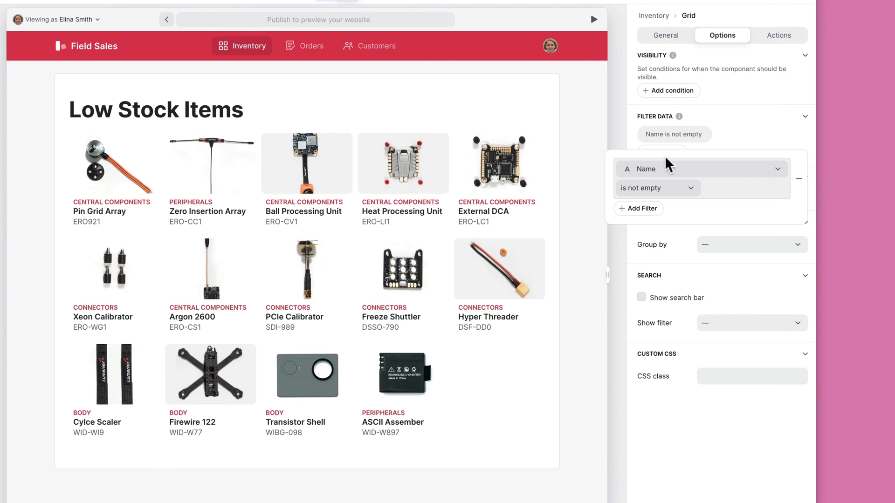
left_click(667, 168)
left_click(650, 258)
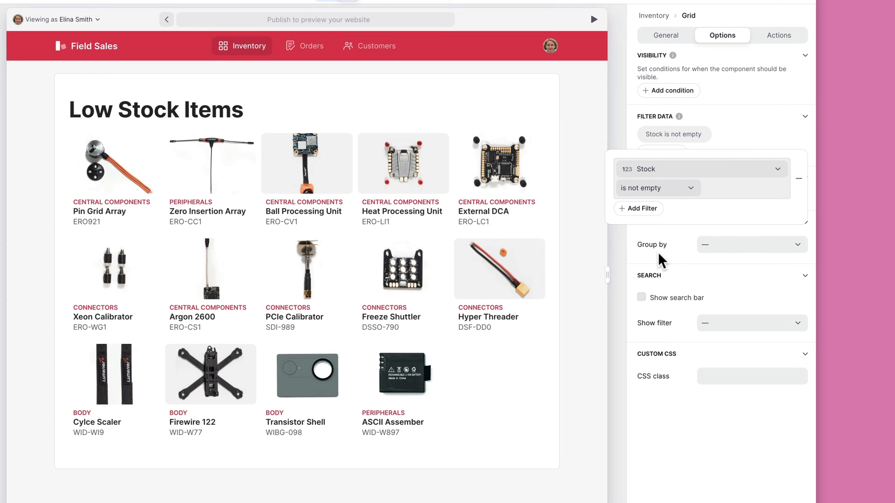
Set the filter condition to Stock less than 25 and close the editor
left_click(657, 187)
left_click(643, 270)
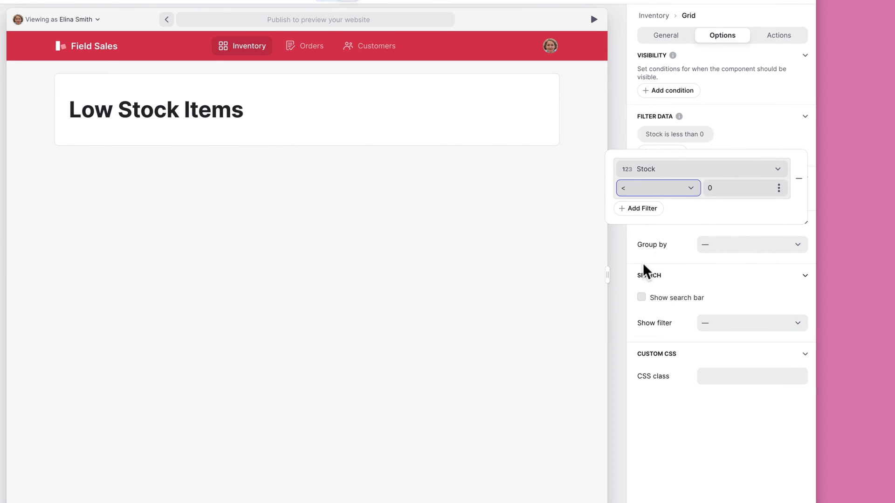
left_click(707, 189)
type("10")
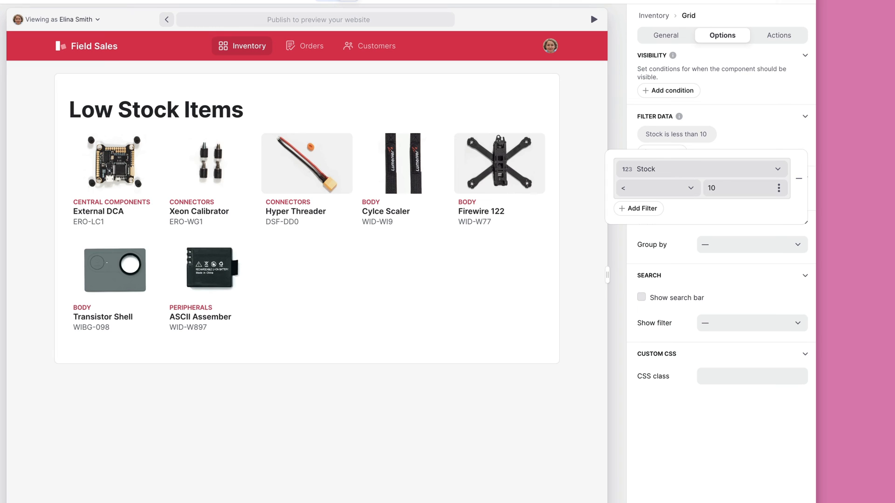
key("BackSpace")
key("BackSpace")
type("25")
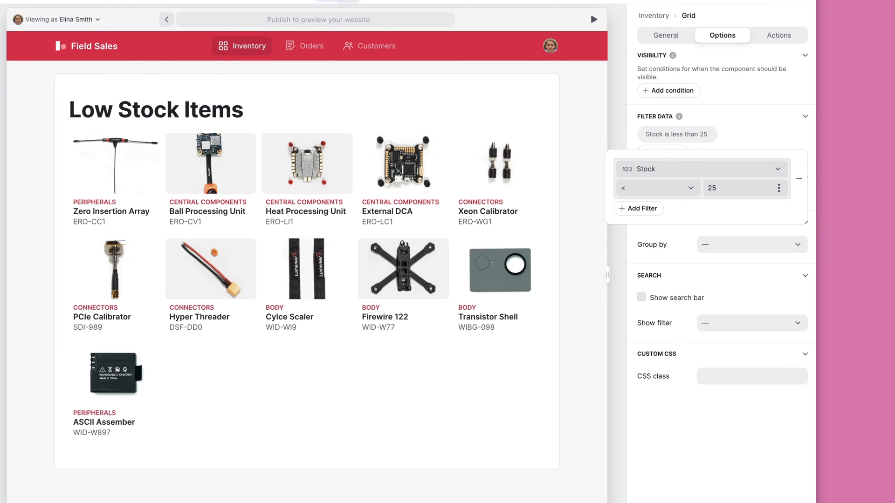
left_click(727, 143)
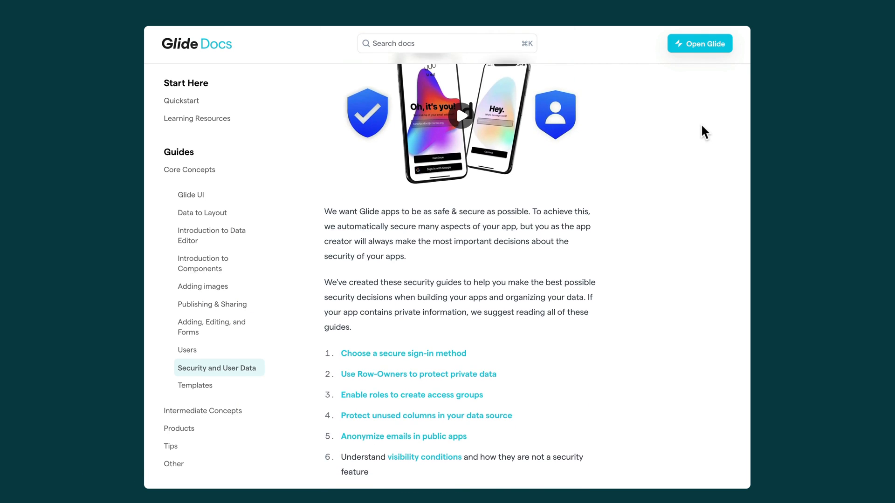
scroll(703, 131, "down", 4)
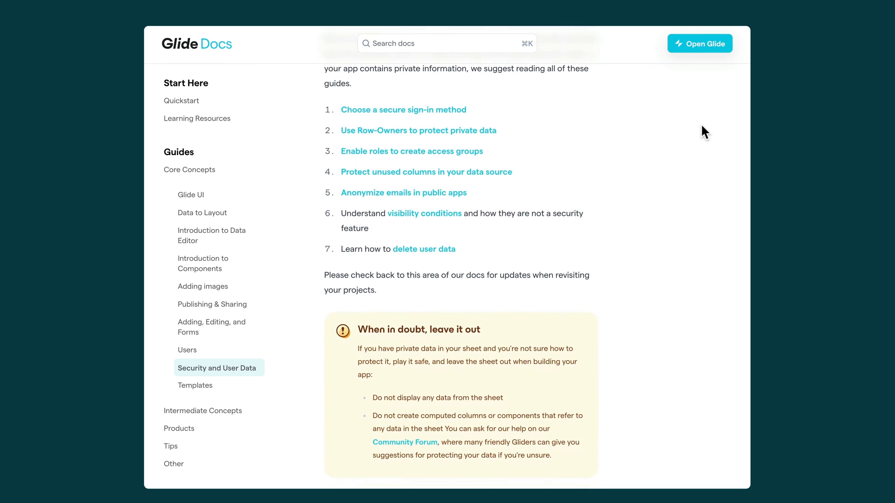